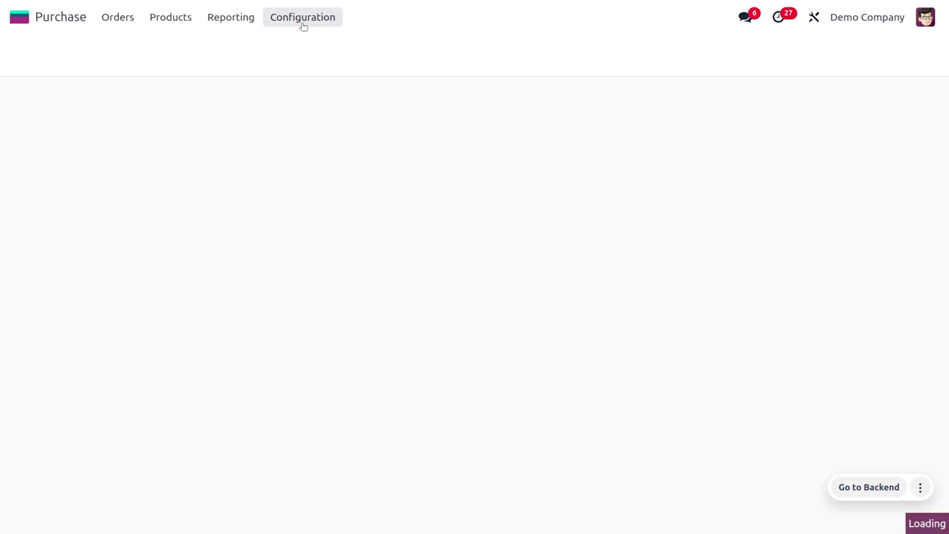
- Check in Purchase settings that Purchase Agreements is ticked, with Receipt Reminder on
left_click(303, 20)
left_click(303, 44)
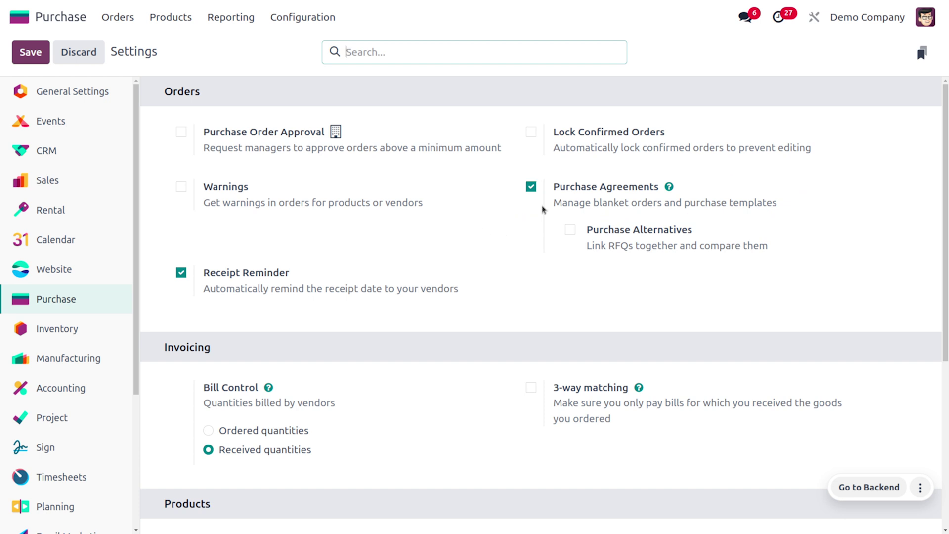
mouse_move(668, 190)
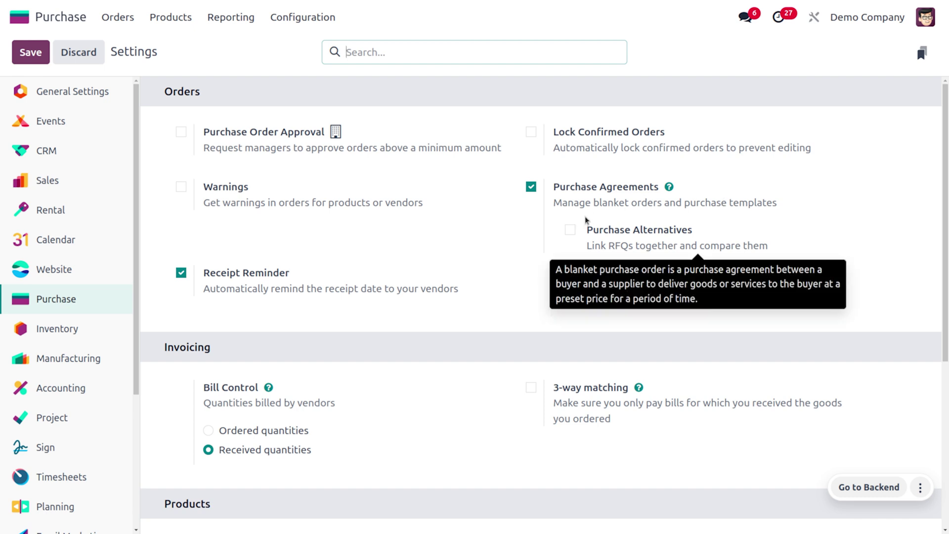
- Show the Purchase Agreements list with its existing Purchase Template and Blanket Order
left_click(127, 17)
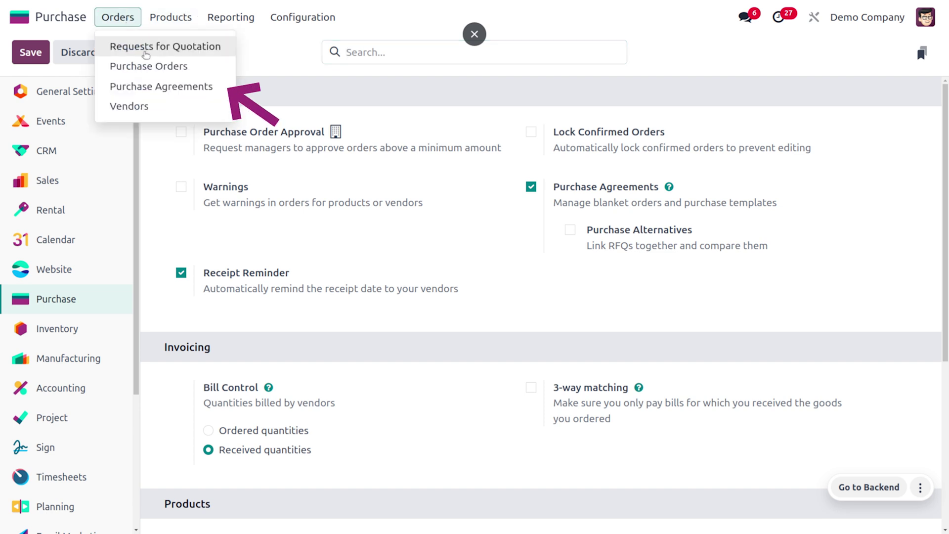
left_click(160, 90)
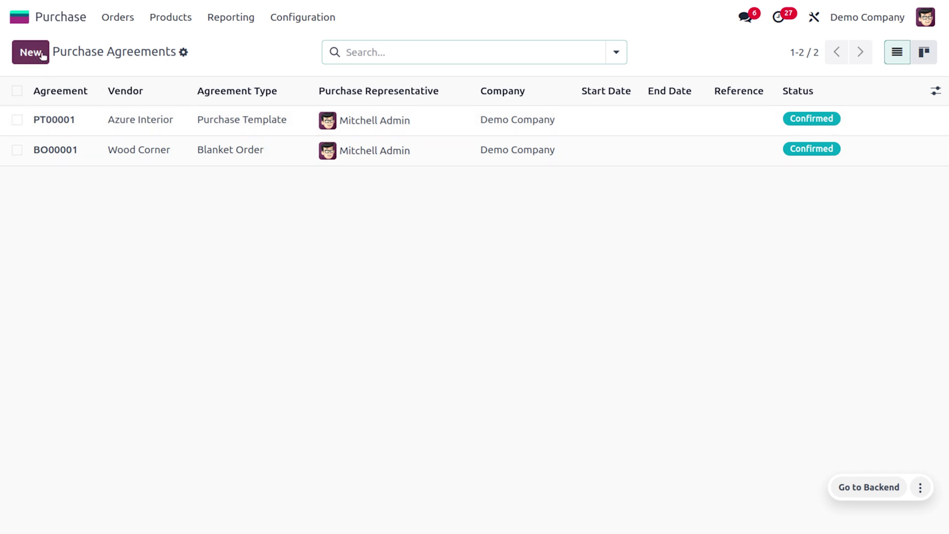
- Draft a new Purchase Template agreement for the chosen vendor, keeping the default admin buyer
left_click(31, 53)
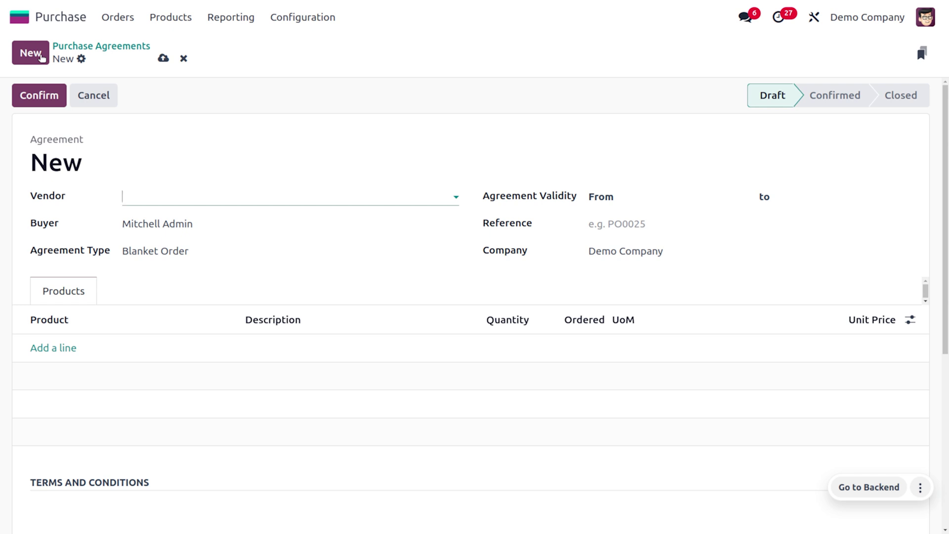
left_click(272, 204)
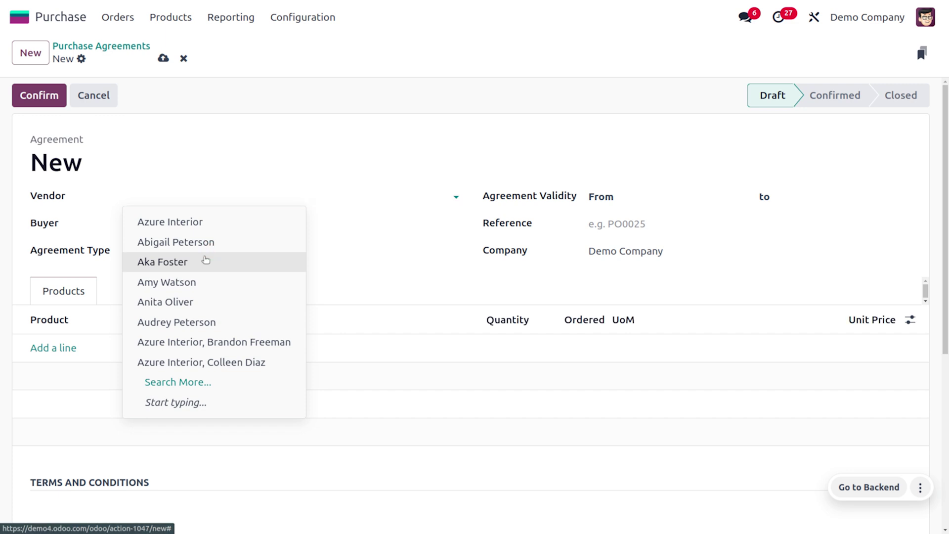
left_click(206, 261)
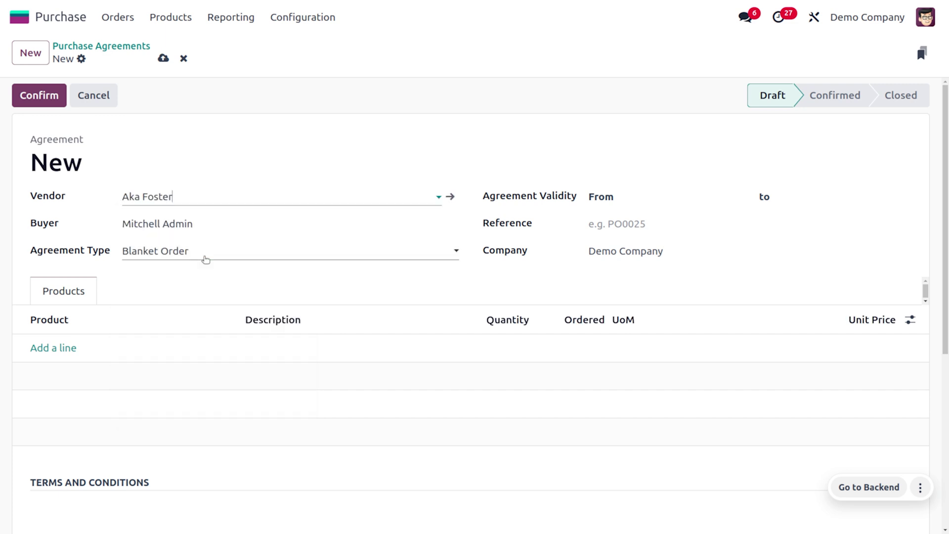
left_click(163, 249)
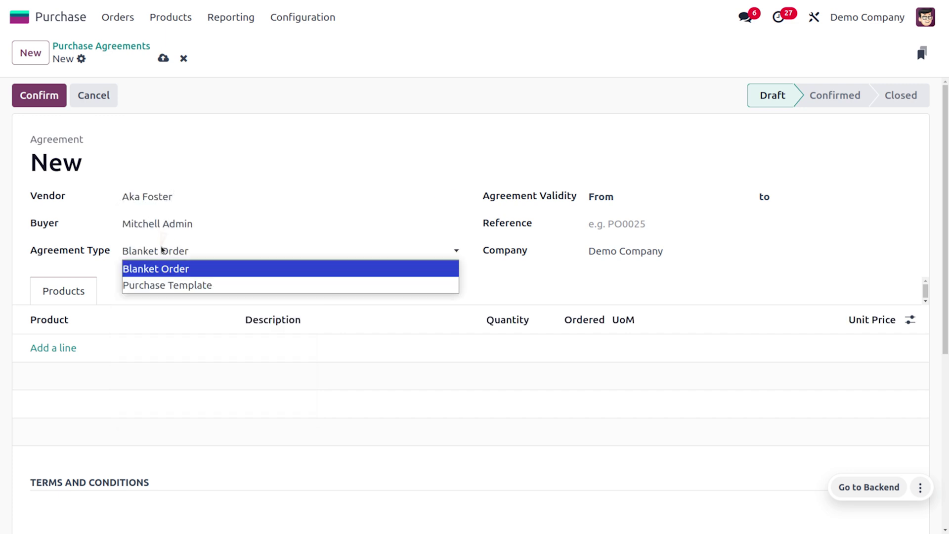
left_click(179, 285)
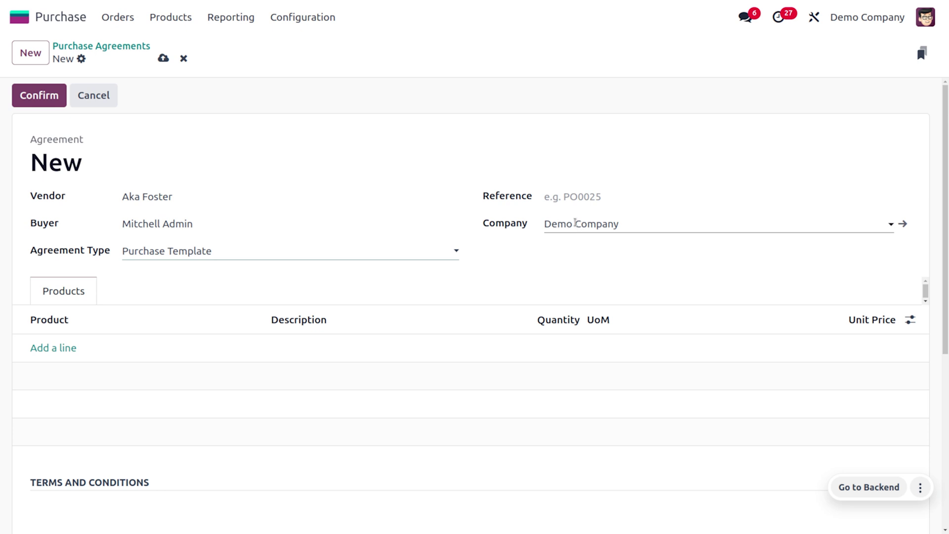
left_click(196, 220)
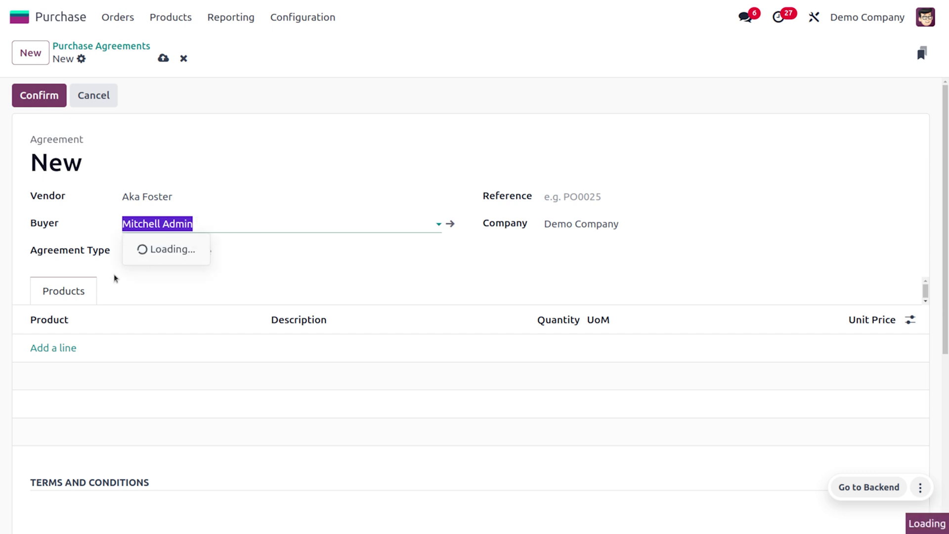
left_click(118, 294)
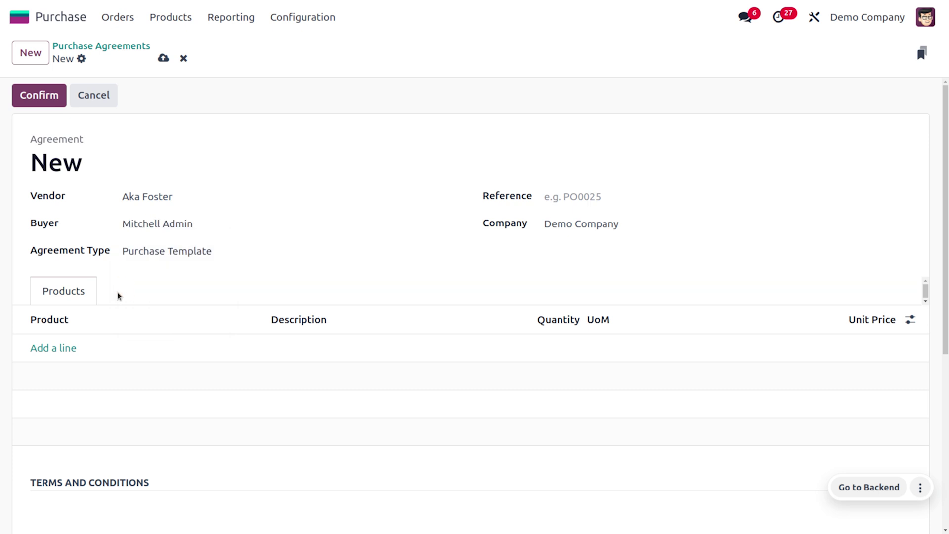
- Add lines for Whiteboard Pen, Customizable Desk (Custom, Black) and Magnetic Board
left_click(64, 348)
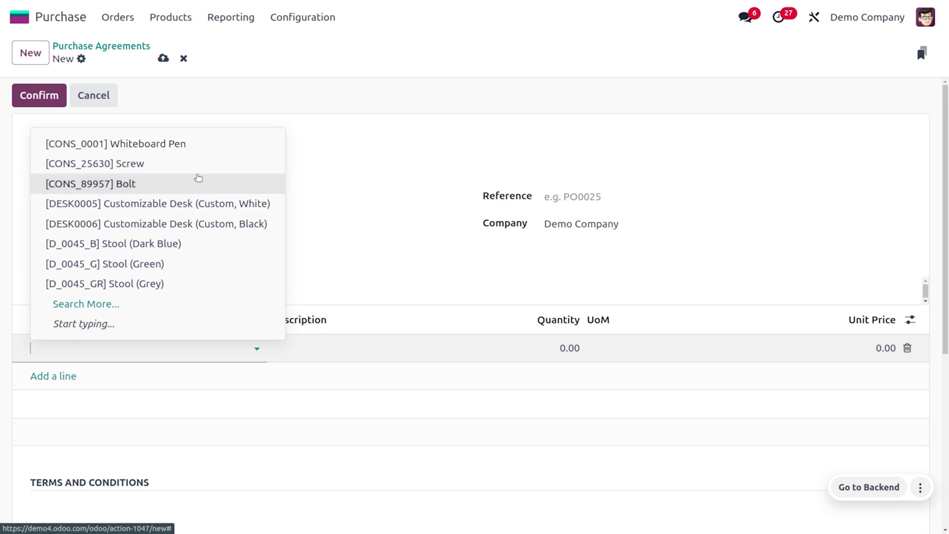
left_click(204, 148)
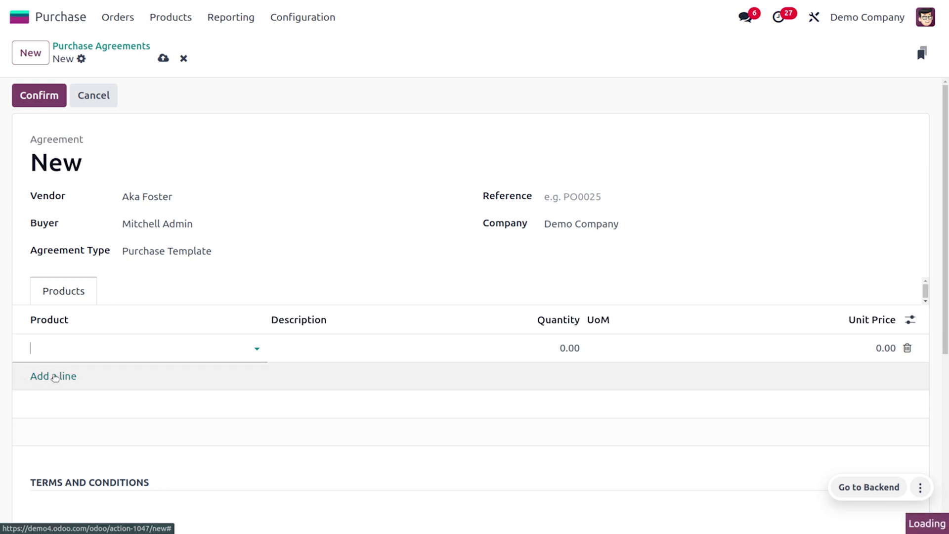
left_click(54, 376)
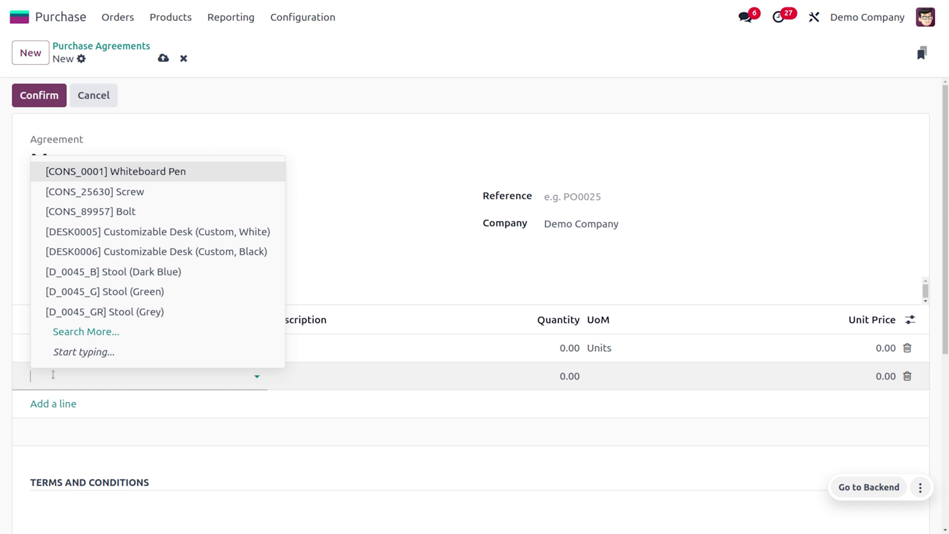
left_click(165, 253)
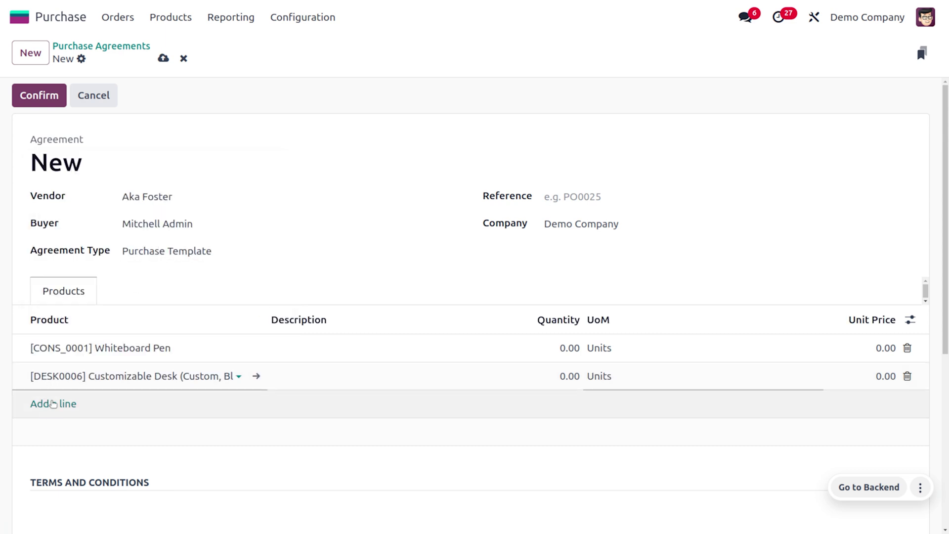
left_click(52, 403)
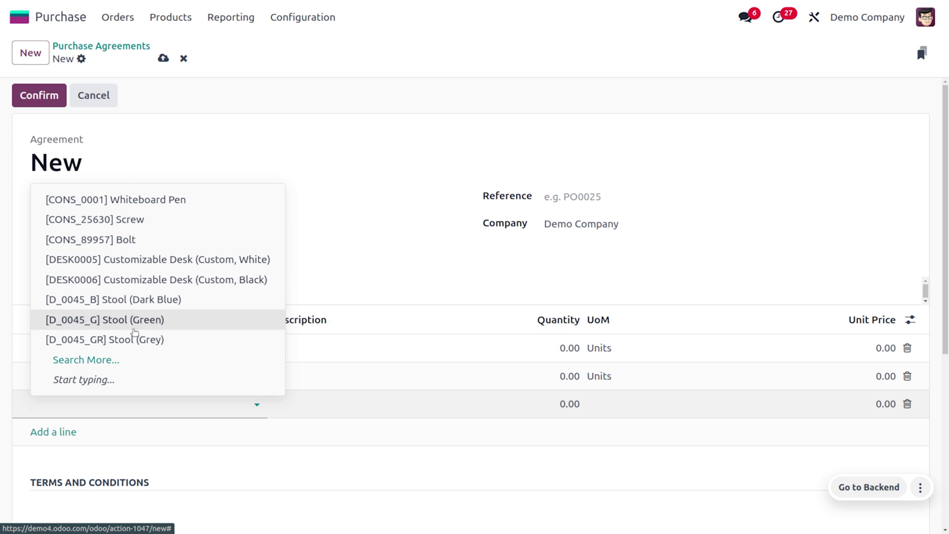
left_click(80, 360)
scroll(350, 425, "down", 10)
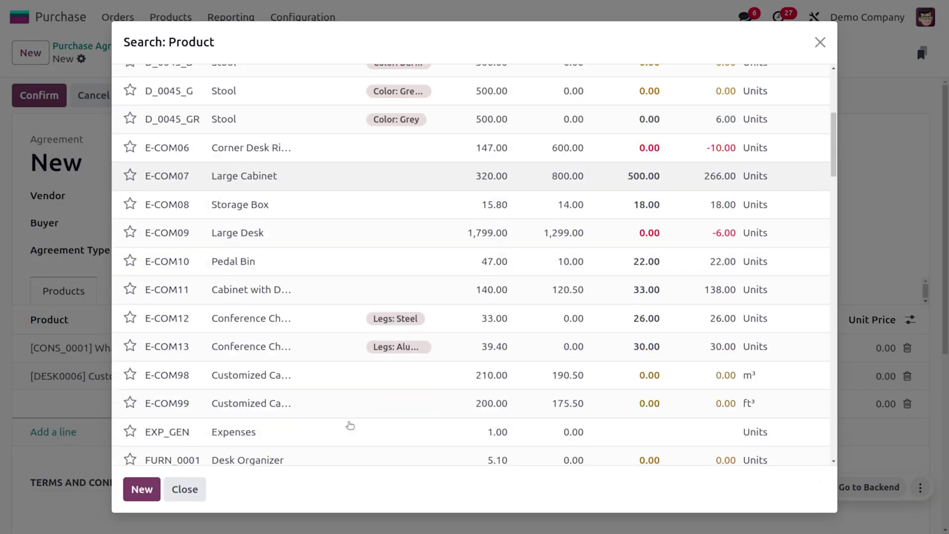
scroll(351, 425, "down", 1)
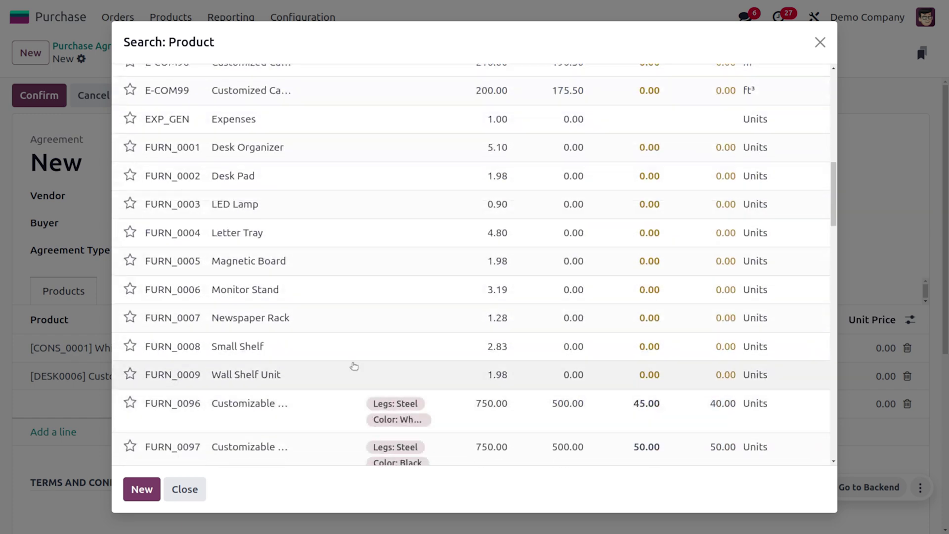
left_click(338, 259)
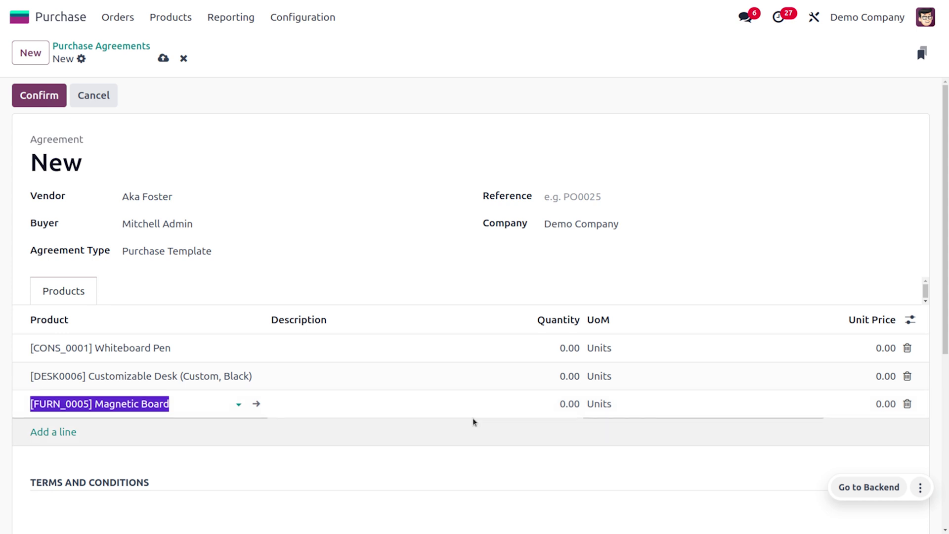
left_click(568, 348)
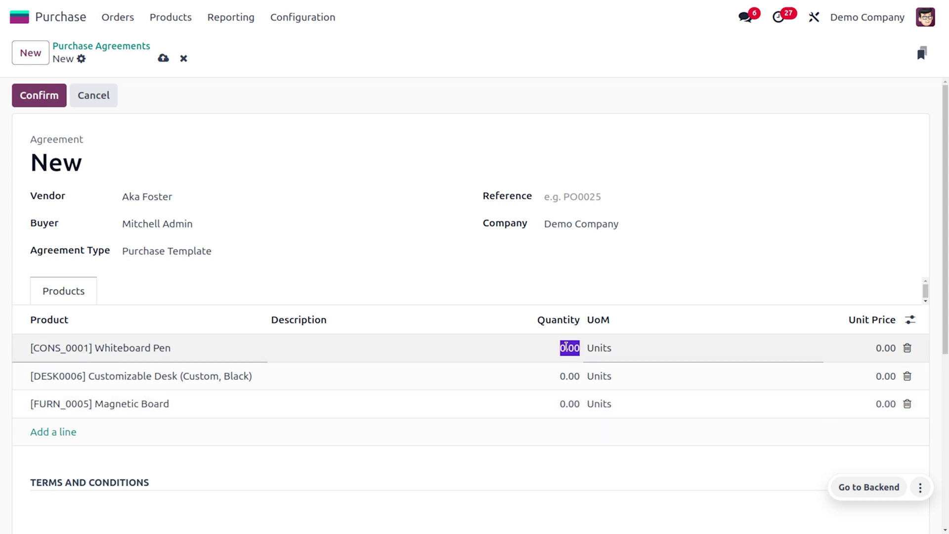
- Set quantities 5, 10 and 6 on the pen, desk and board lines
type("5")
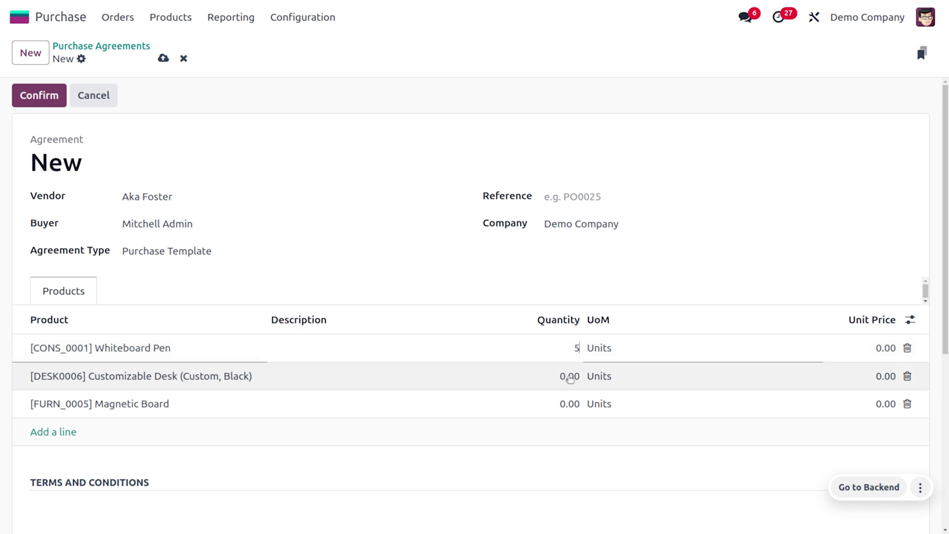
left_click(570, 377)
type("10")
left_click(570, 404)
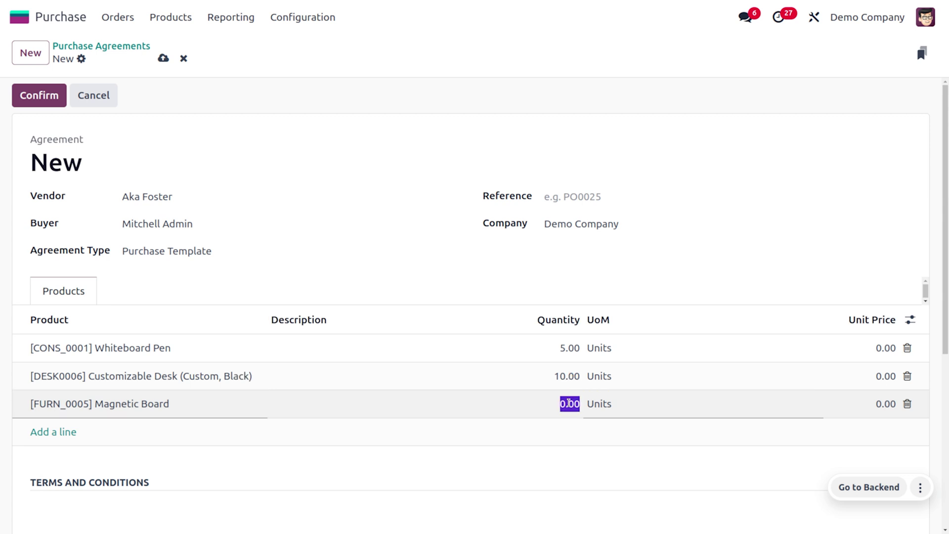
type("6")
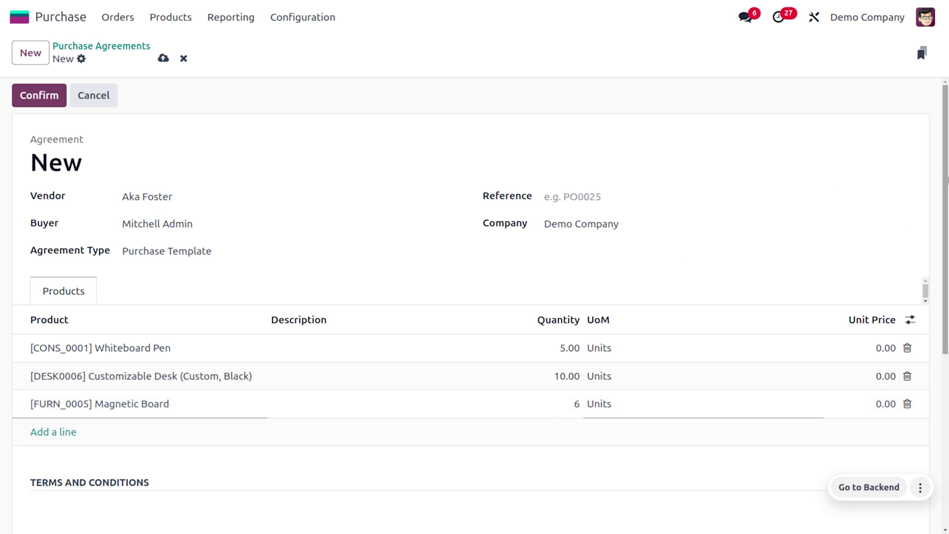
- Set unit prices 2.50, 999.00 and 599.00 and save the agreement as PT00002
left_click(876, 355)
type("2.5")
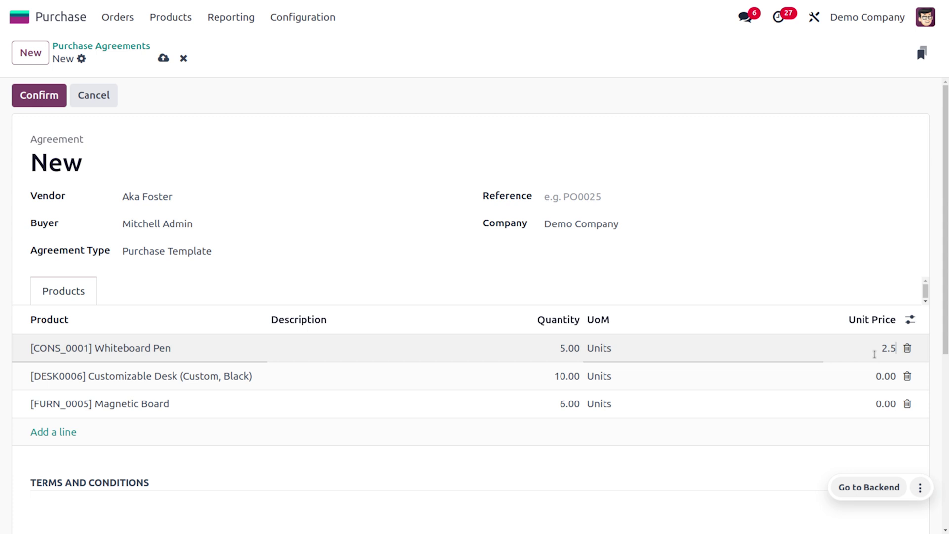
left_click(884, 376)
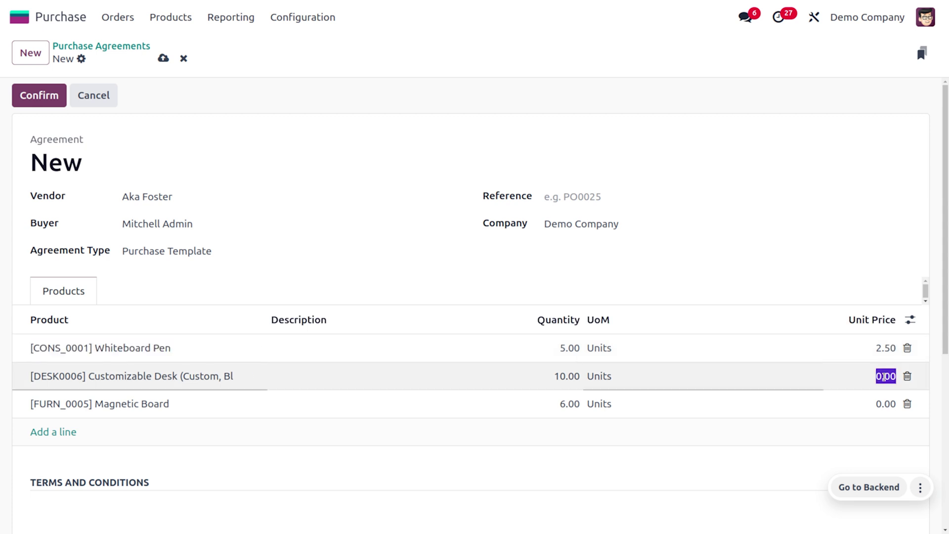
type("999")
left_click(892, 405)
type("5")
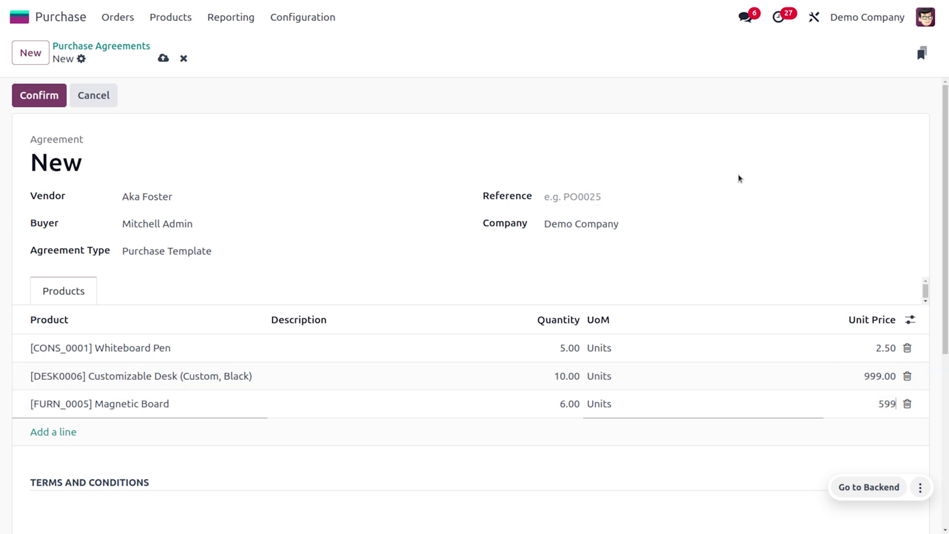
left_click(163, 61)
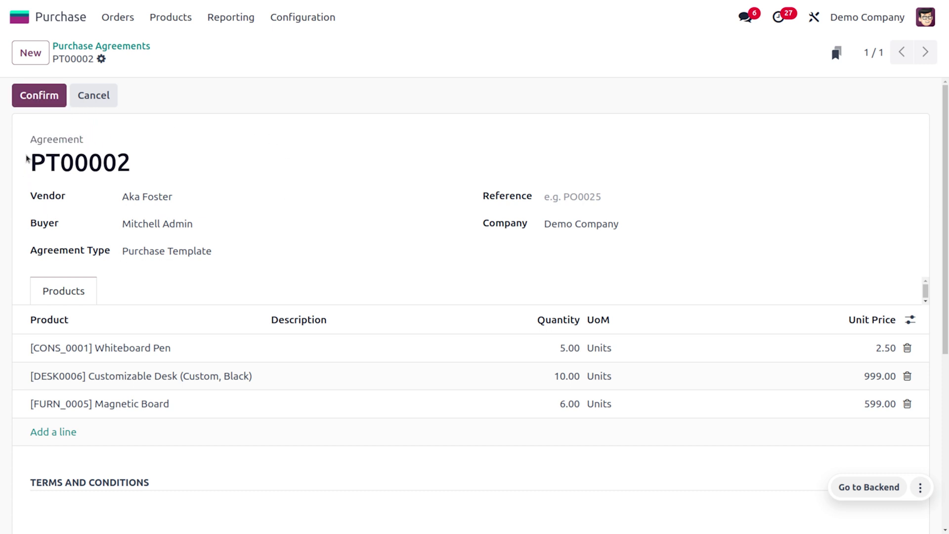
- Confirm the agreement and add a [CONS_25630] Screw product line
left_click(32, 107)
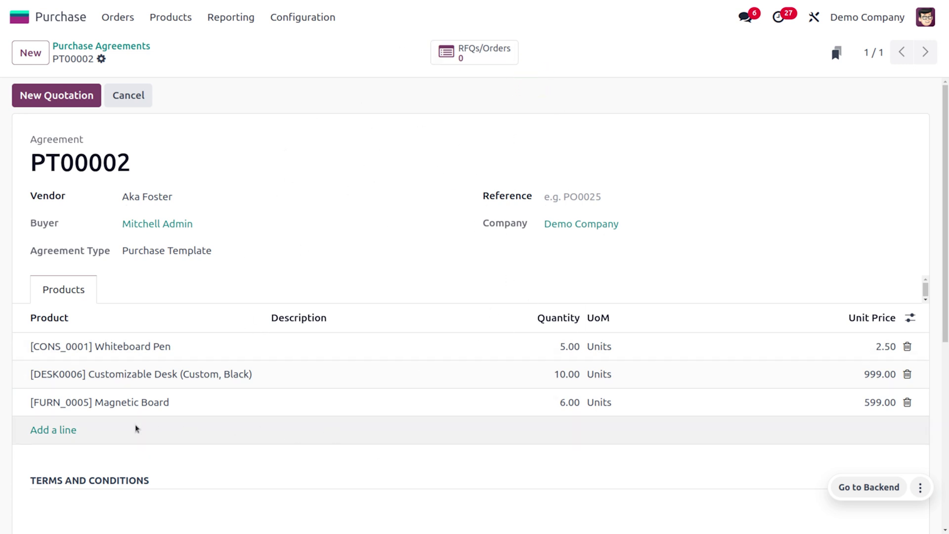
left_click(56, 429)
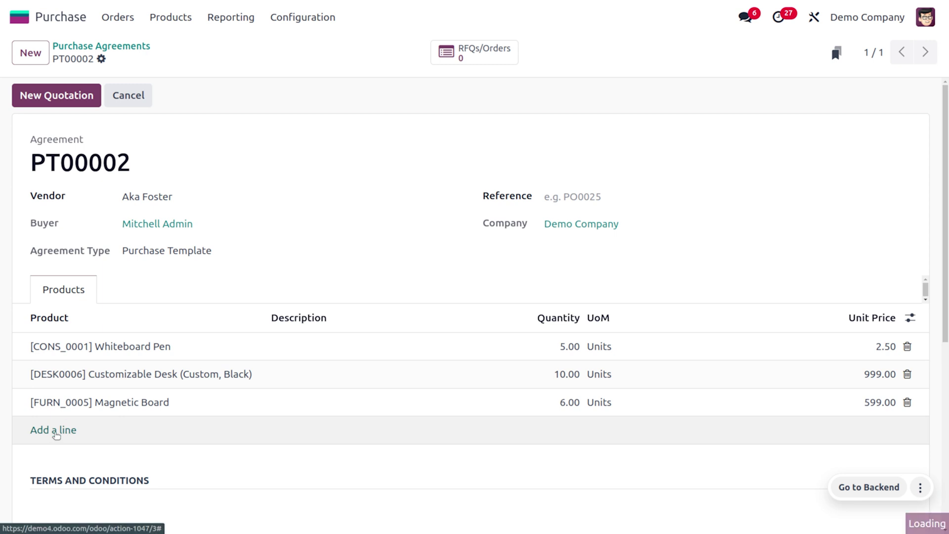
left_click(55, 432)
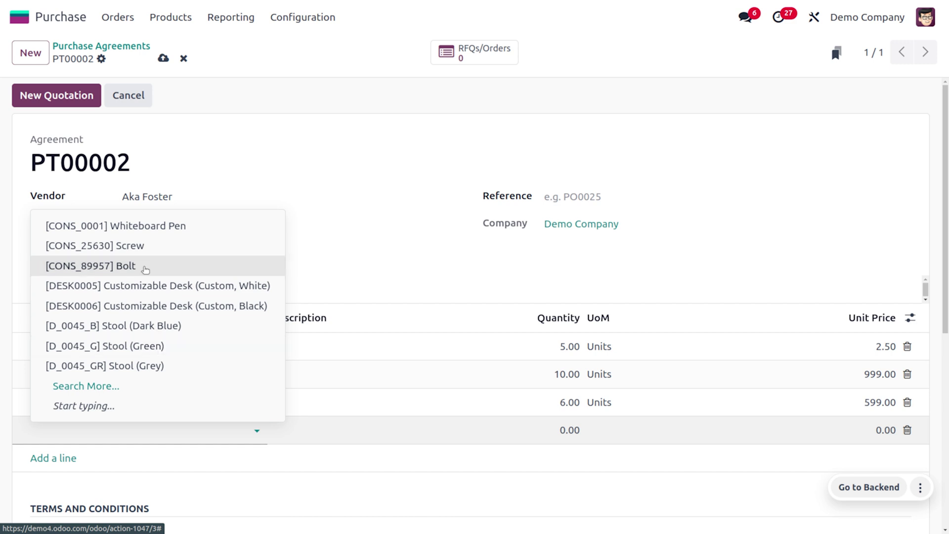
left_click(141, 253)
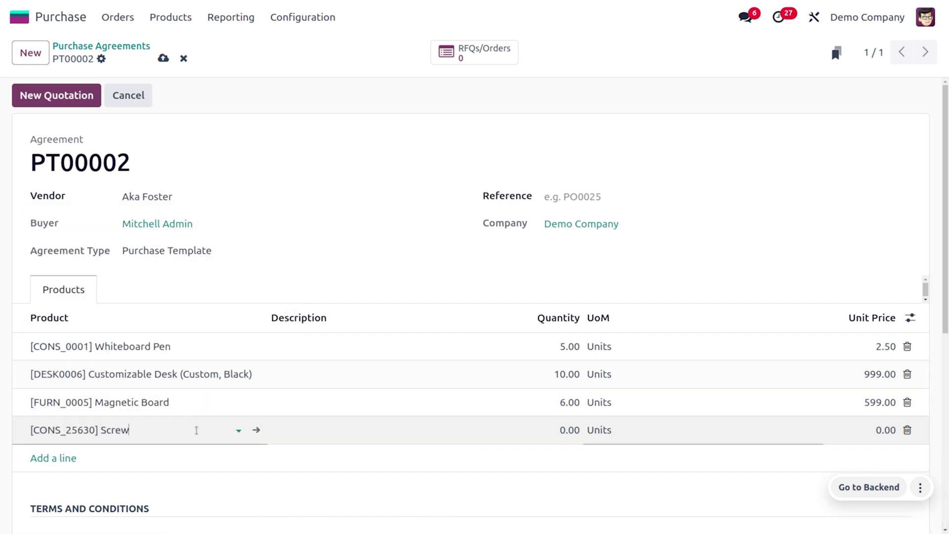
- Give the Screw line quantity 100 and unit price 2.00, then save
left_click(570, 428)
type("1")
left_click(888, 430)
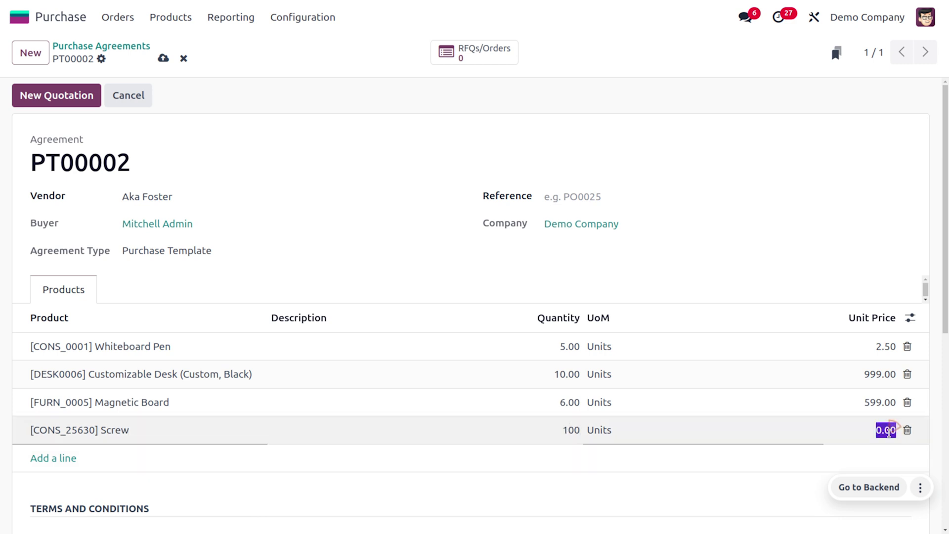
type("2")
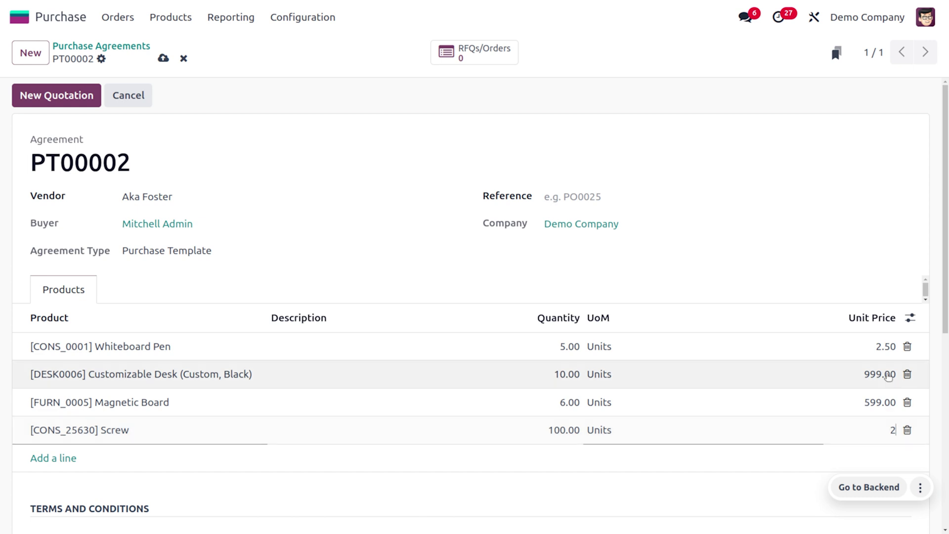
left_click(848, 191)
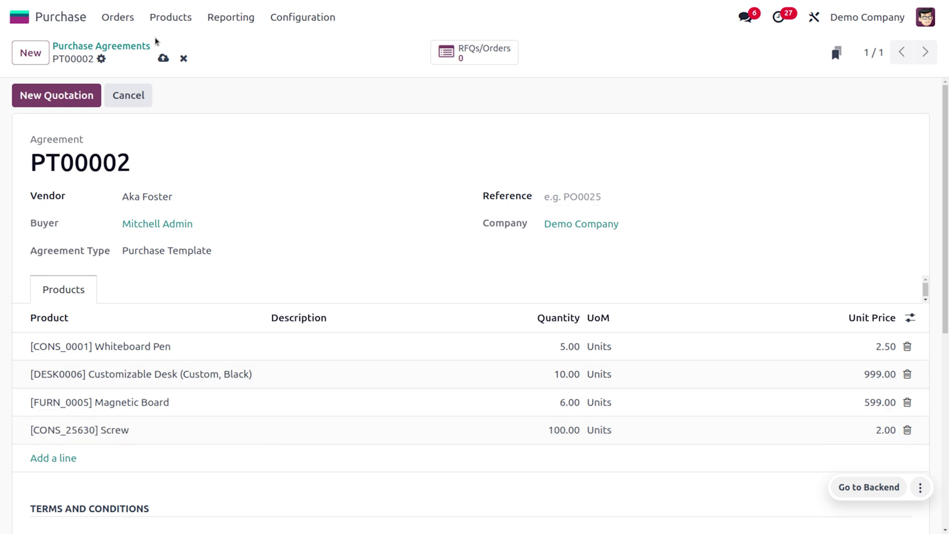
left_click(164, 59)
- Create and save RFQ P00021 from PT00002 with Whiteboard Pen at 6 units (13,799.00 untaxed)
left_click(77, 96)
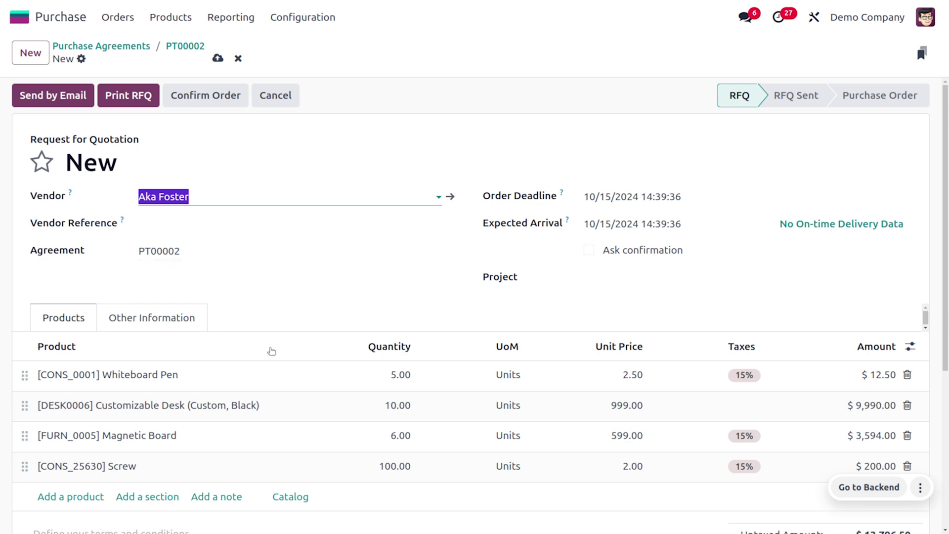
scroll(239, 449, "down", 3)
scroll(239, 449, "up", 3)
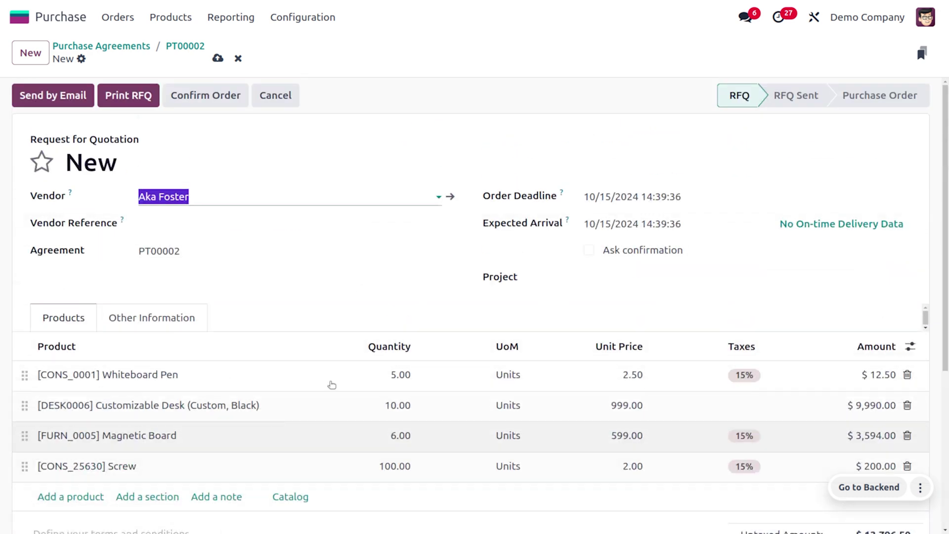
left_click(399, 375)
type("6")
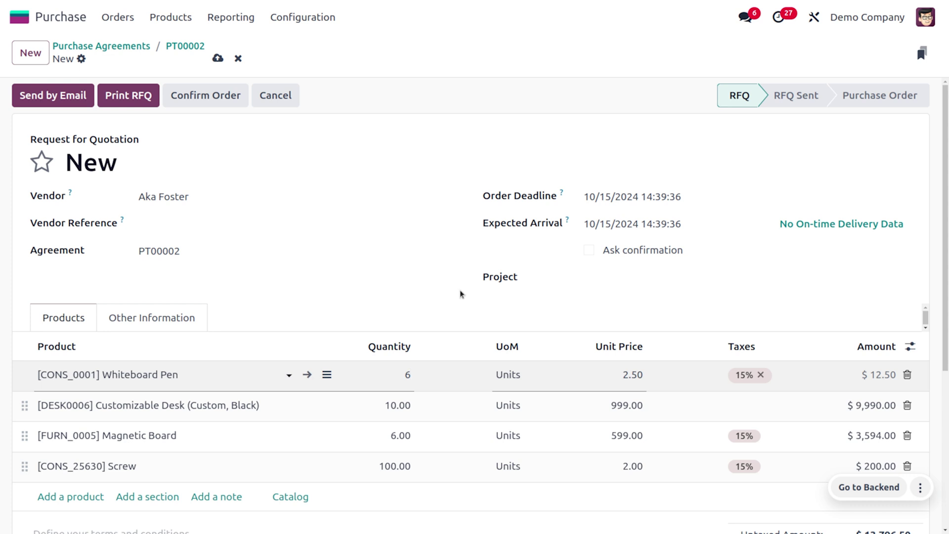
left_click(874, 368)
left_click(233, 223)
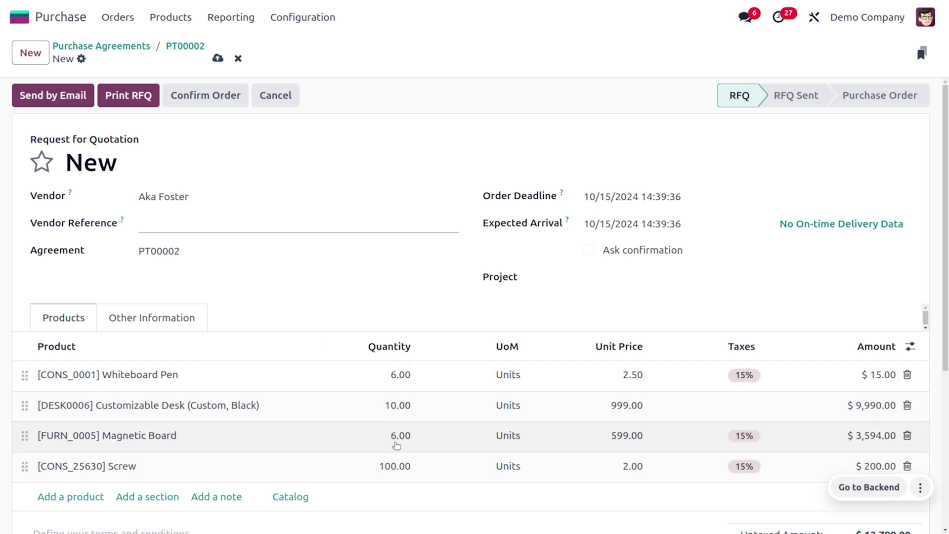
left_click(217, 58)
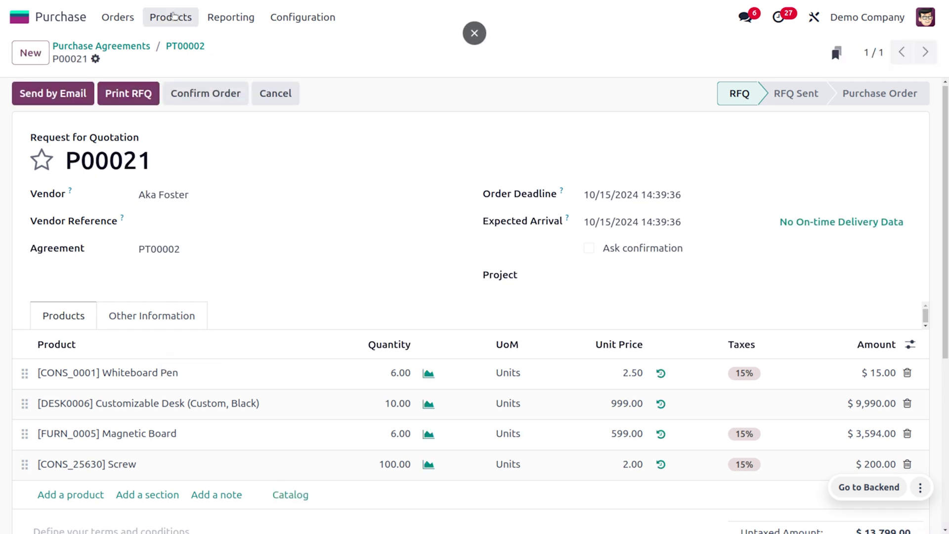
- Create RFQ P00022 from PT00002, delete the Customizable Desk line, and save (3,806.50 untaxed)
left_click(178, 46)
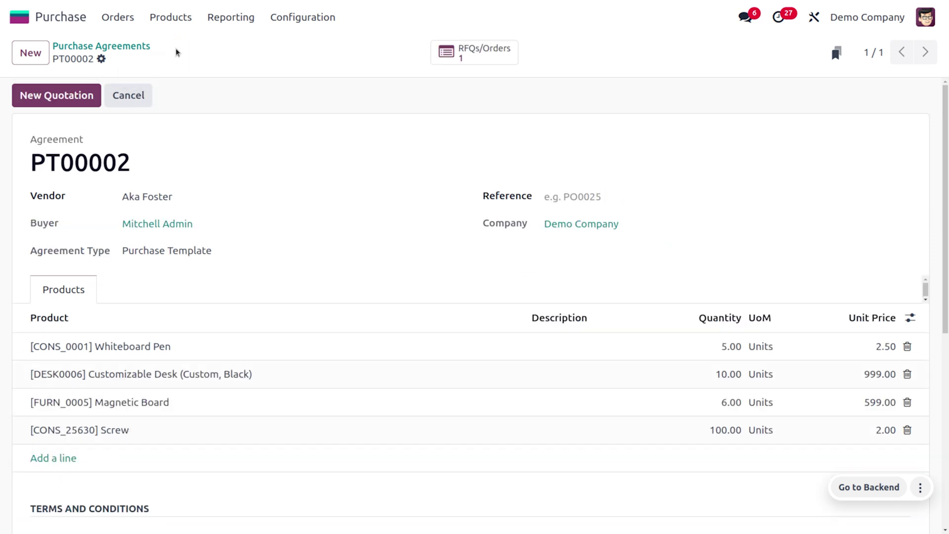
left_click(50, 94)
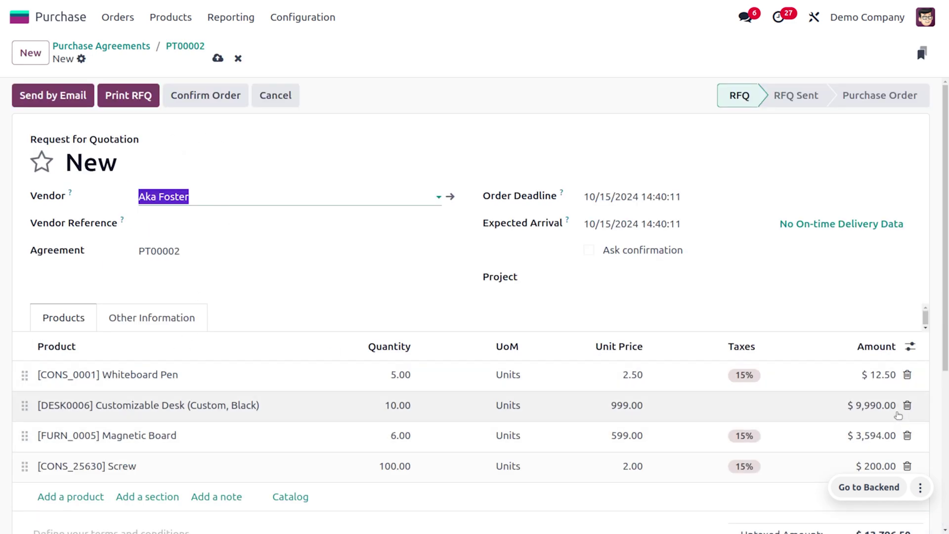
left_click(907, 405)
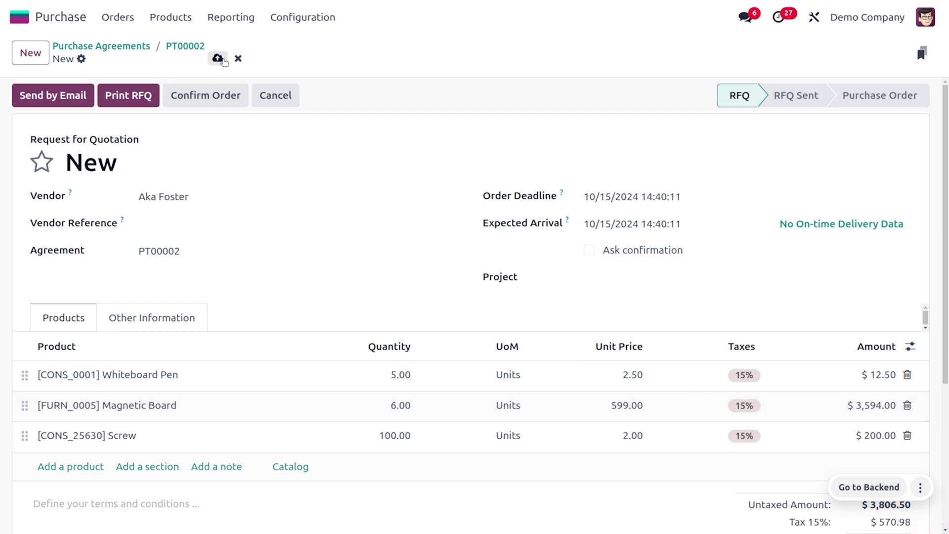
left_click(217, 58)
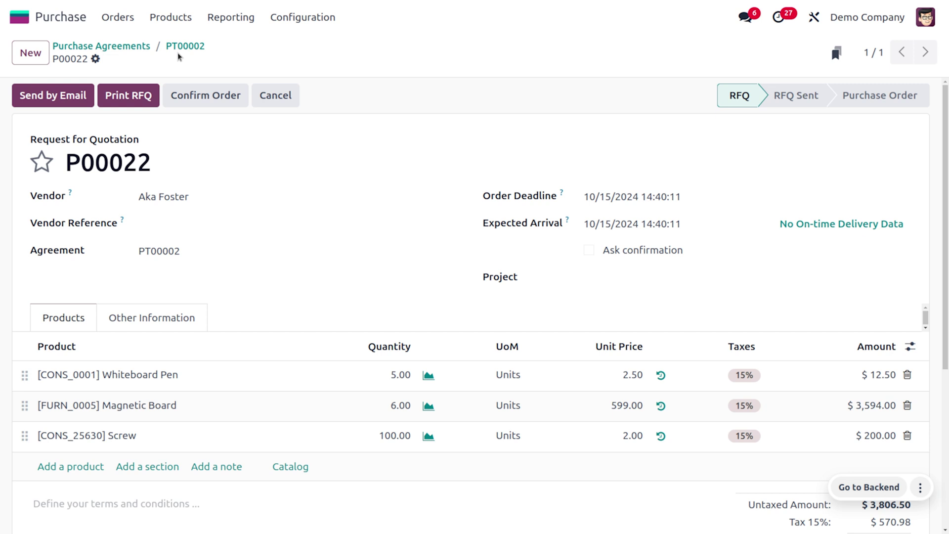
- Open P00022 from the RFQs/Orders list of agreement PT00002
left_click(190, 48)
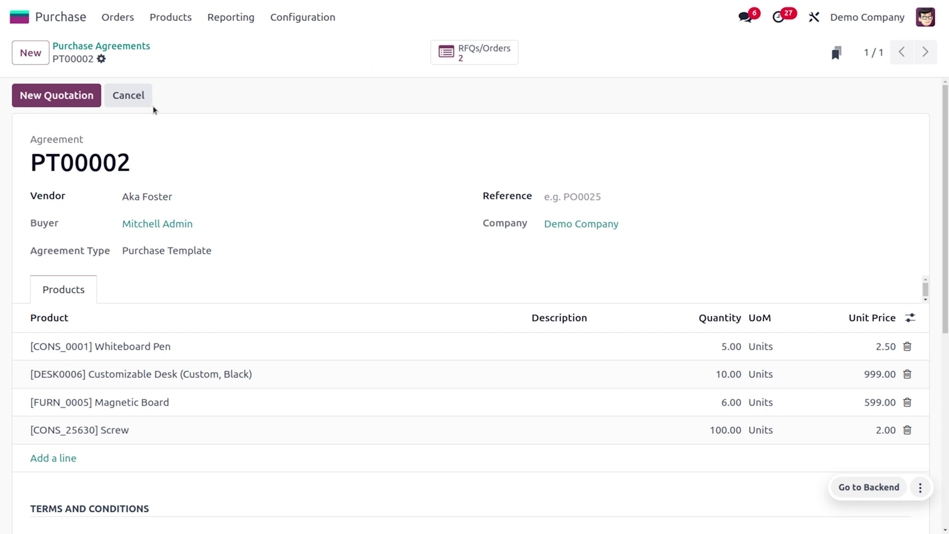
left_click(490, 52)
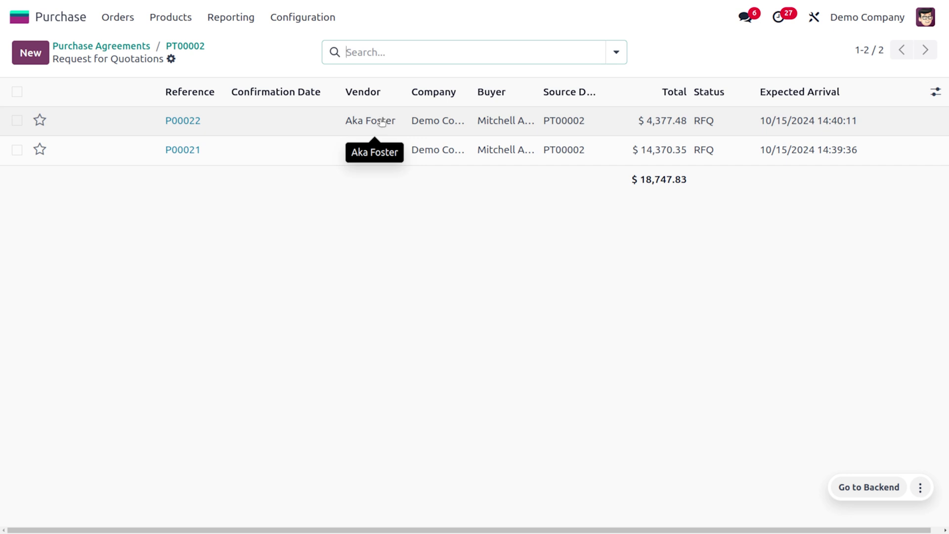
left_click(256, 125)
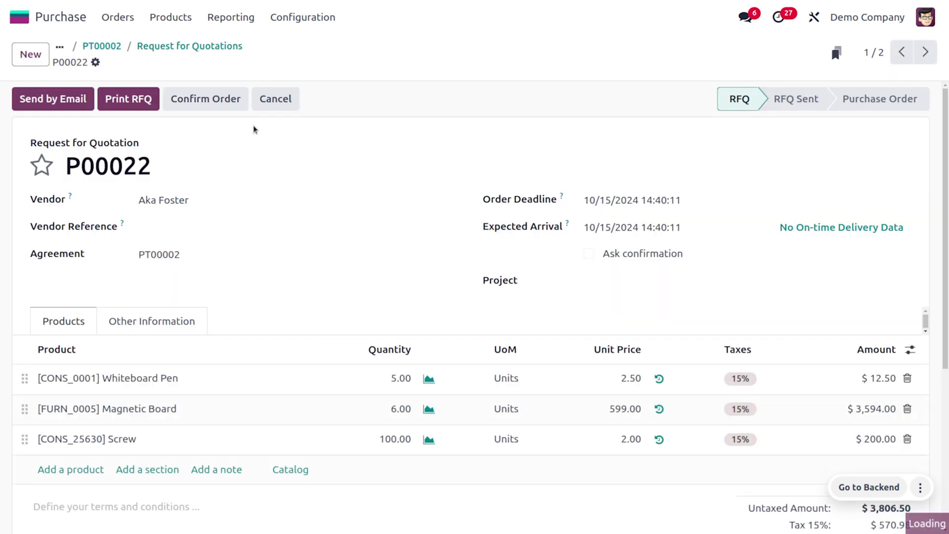
- Confirm P00022 as a purchase order and validate its receipt WH/IN/00009 (5, 6, 100 units)
left_click(198, 101)
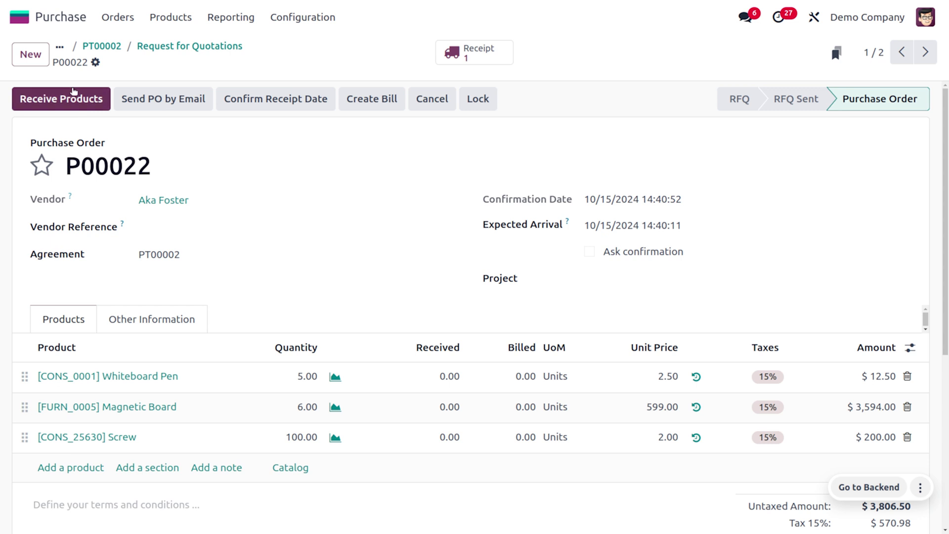
left_click(73, 105)
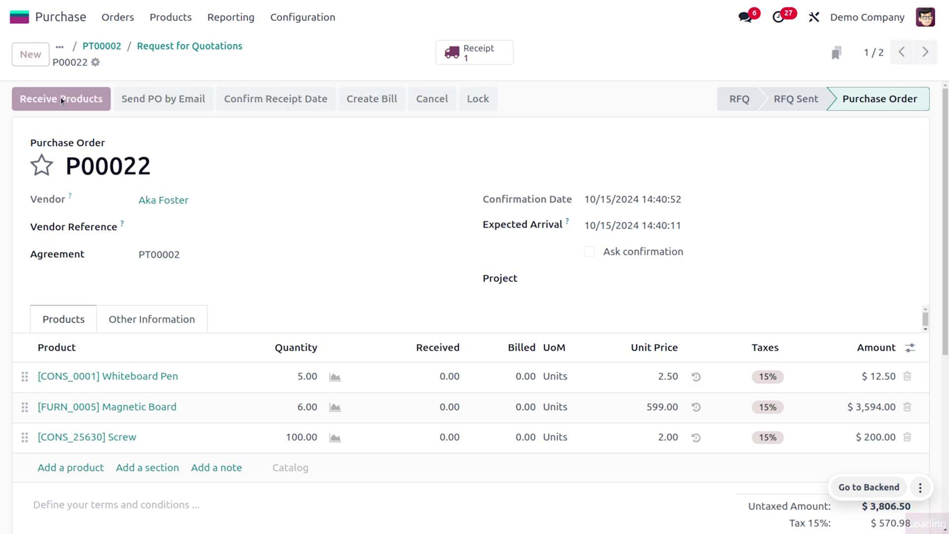
left_click(62, 99)
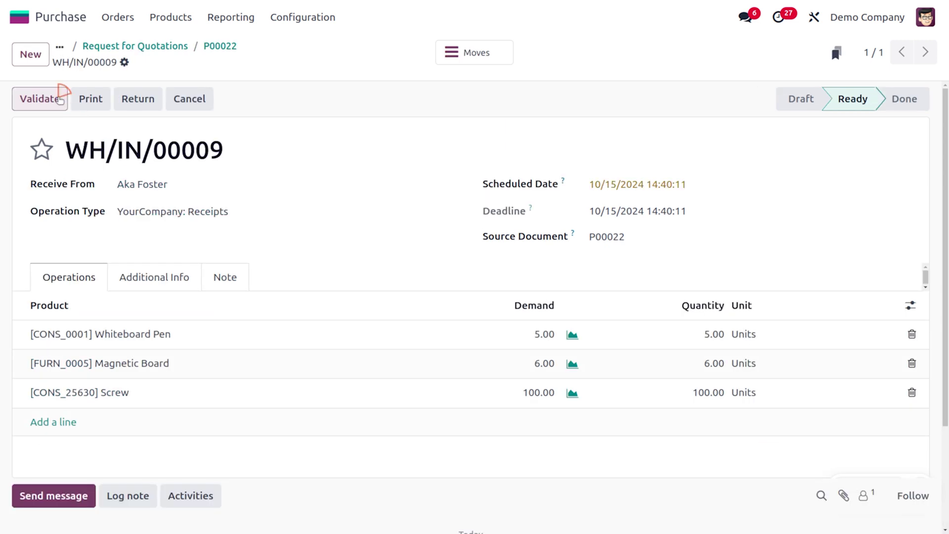